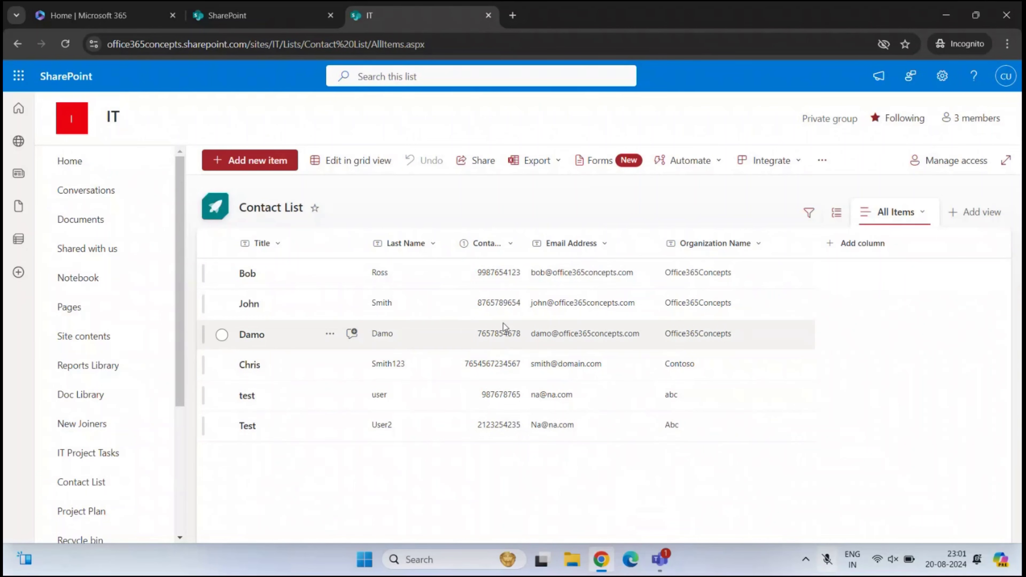
Export the SharePoint Contact List to Excel, downloading its query.iqy file
left_click(536, 164)
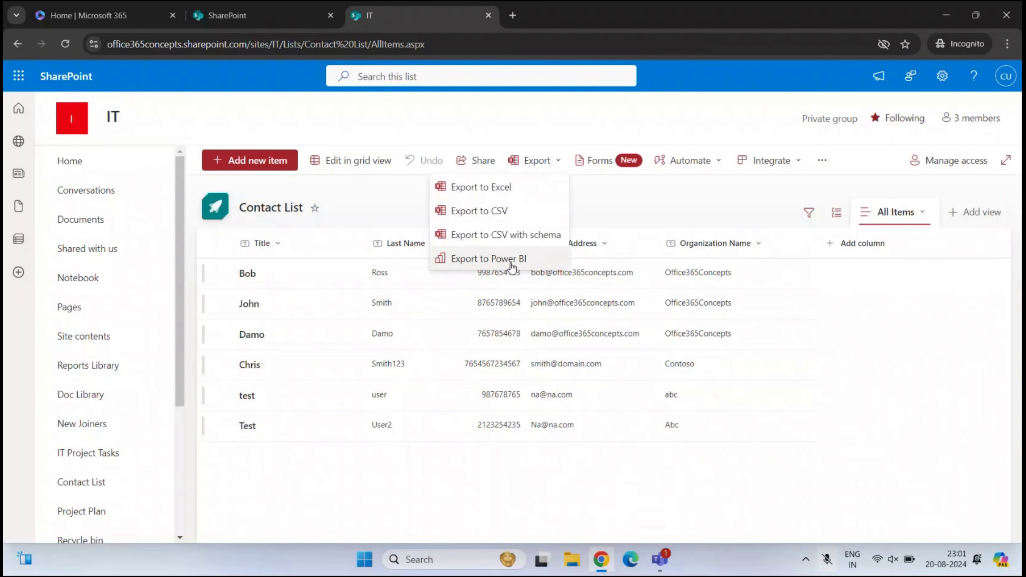
left_click(528, 185)
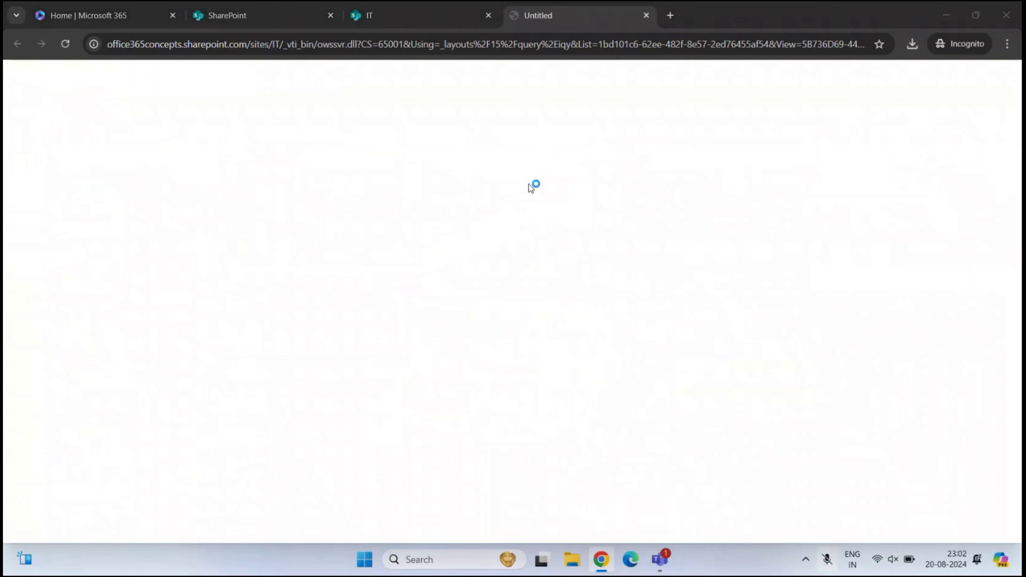
Open the downloaded query.iqy in Excel, review the Contact List data, then close that workbook
left_click(852, 120)
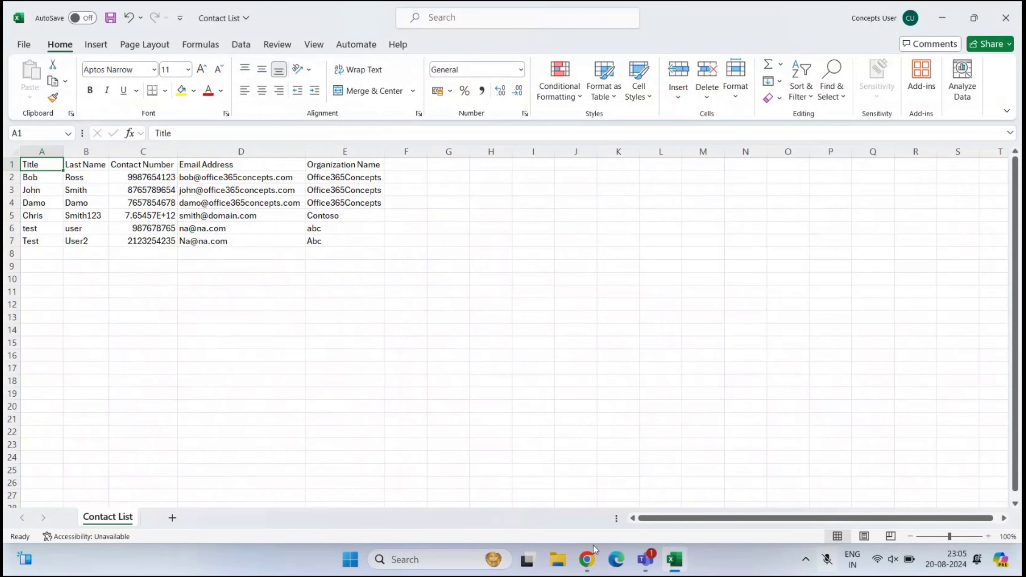
left_click(586, 559)
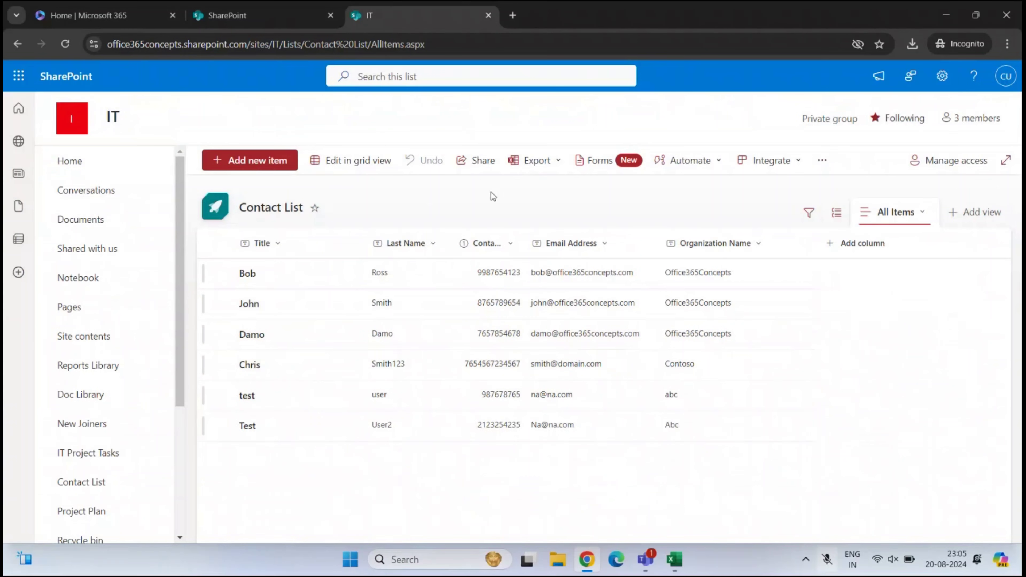
left_click(675, 559)
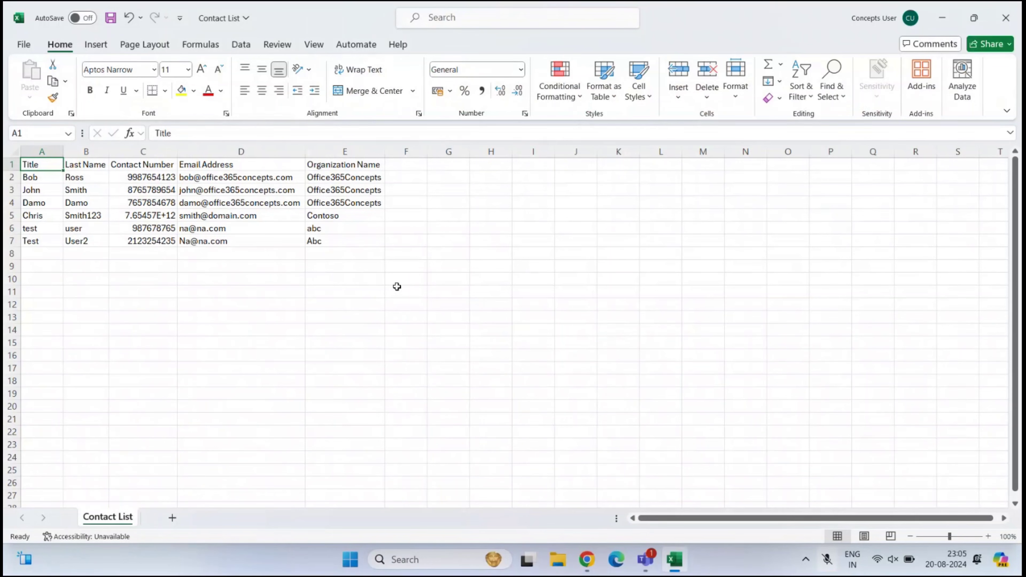
left_click(364, 287)
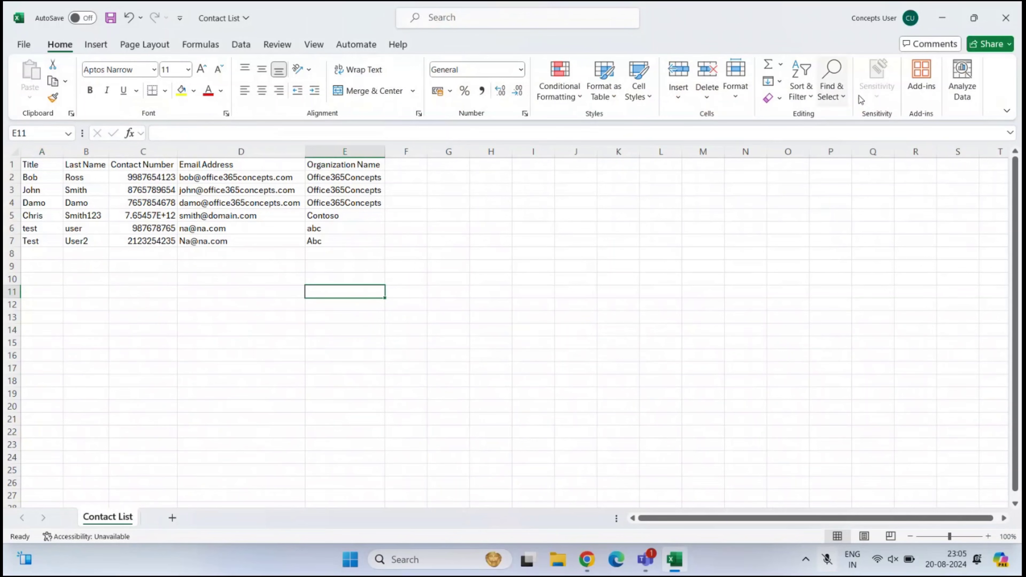
left_click(1005, 17)
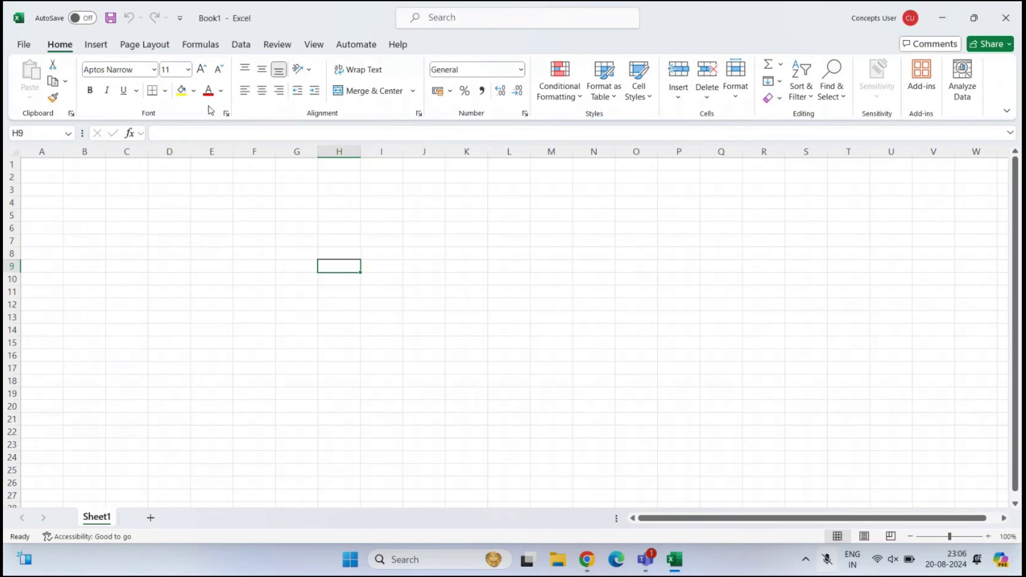
Start a Data > Get Data import from Online Services > SharePoint Online List
left_click(241, 44)
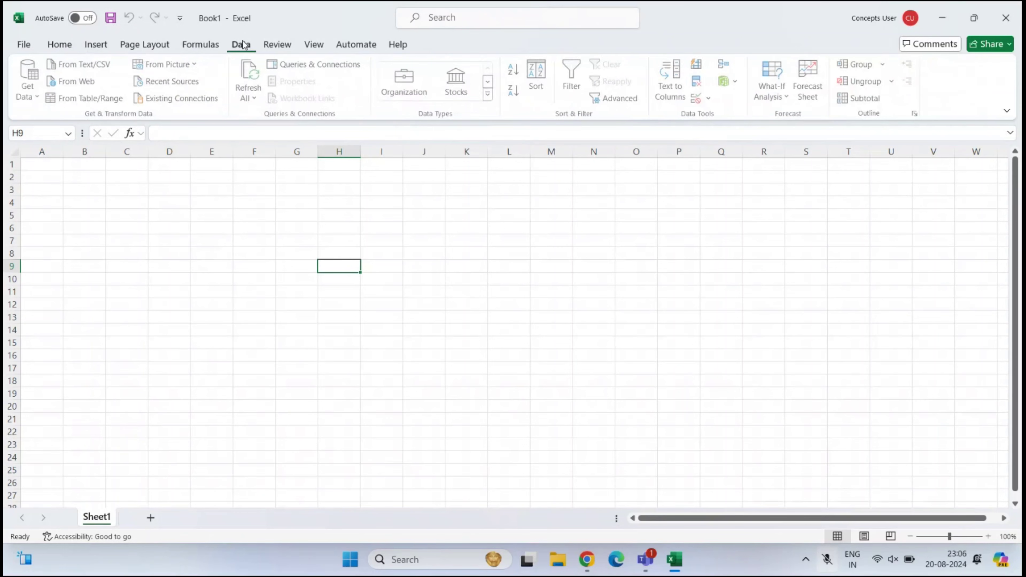
left_click(33, 97)
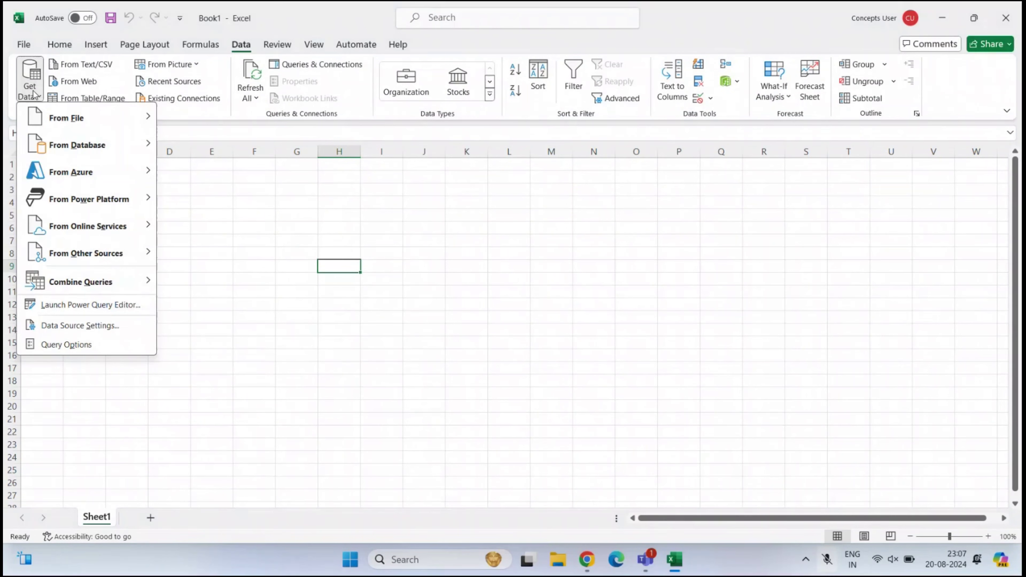
mouse_move(89, 120)
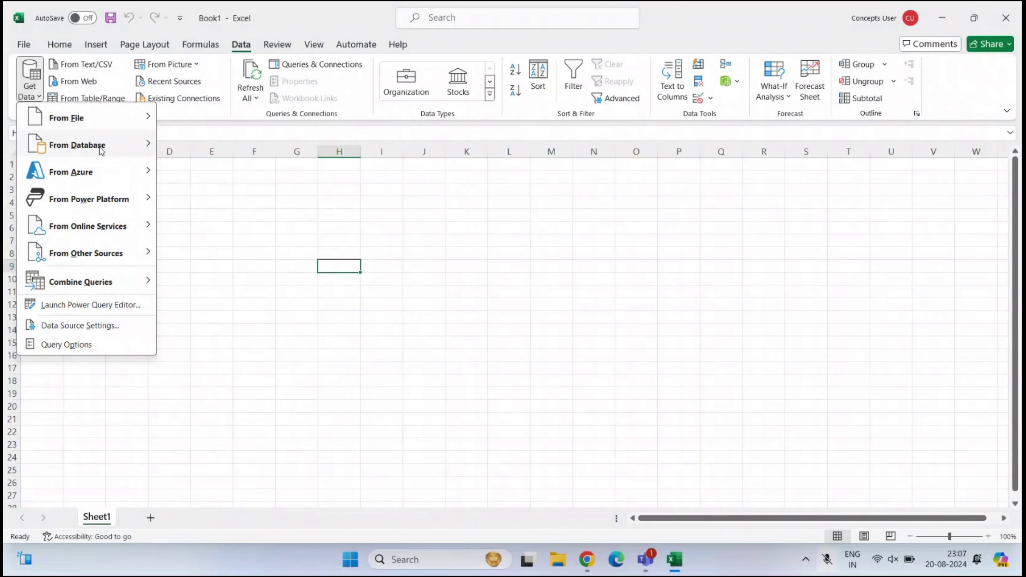
mouse_move(101, 151)
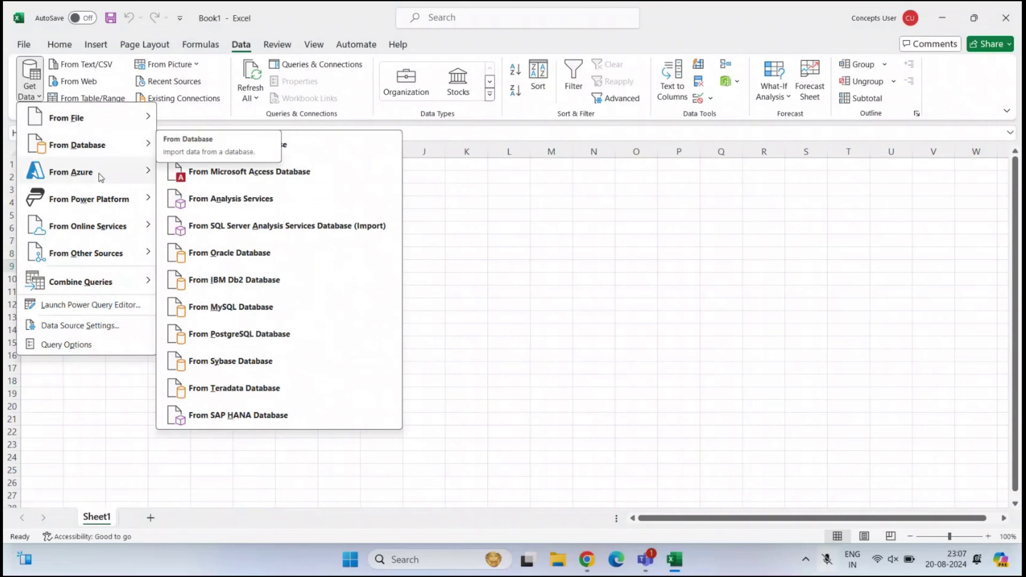
mouse_move(98, 173)
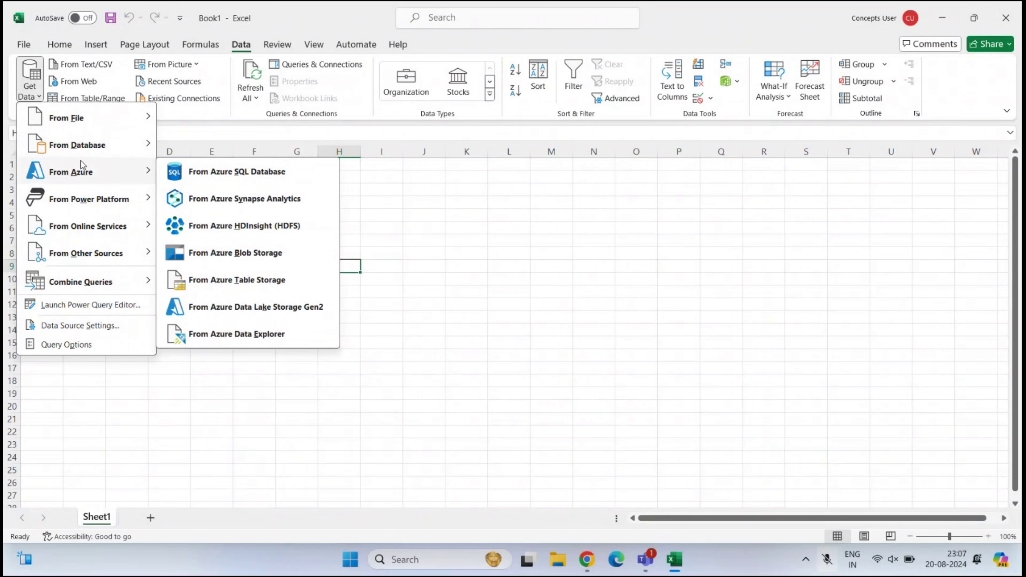
mouse_move(108, 227)
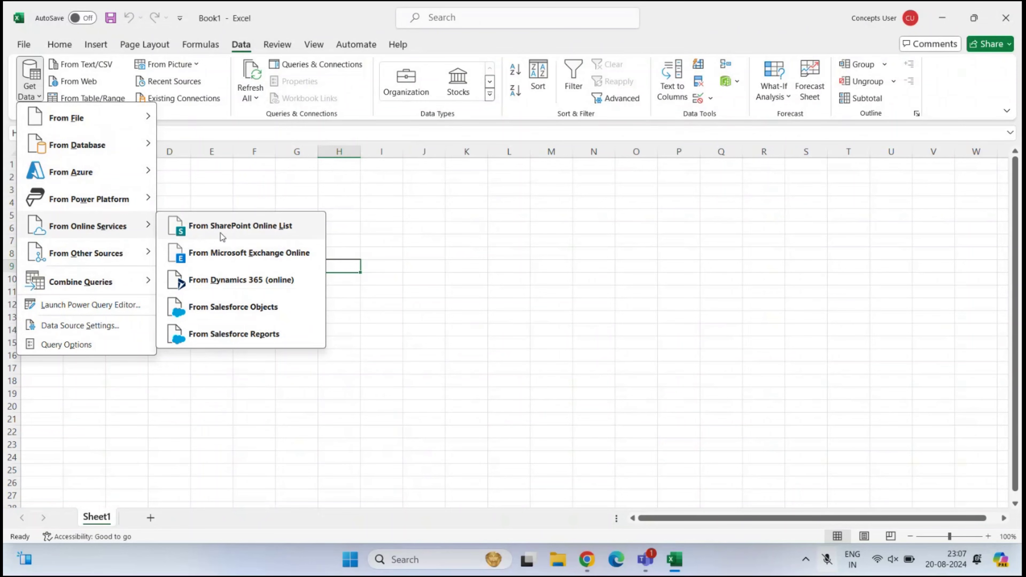
left_click(295, 227)
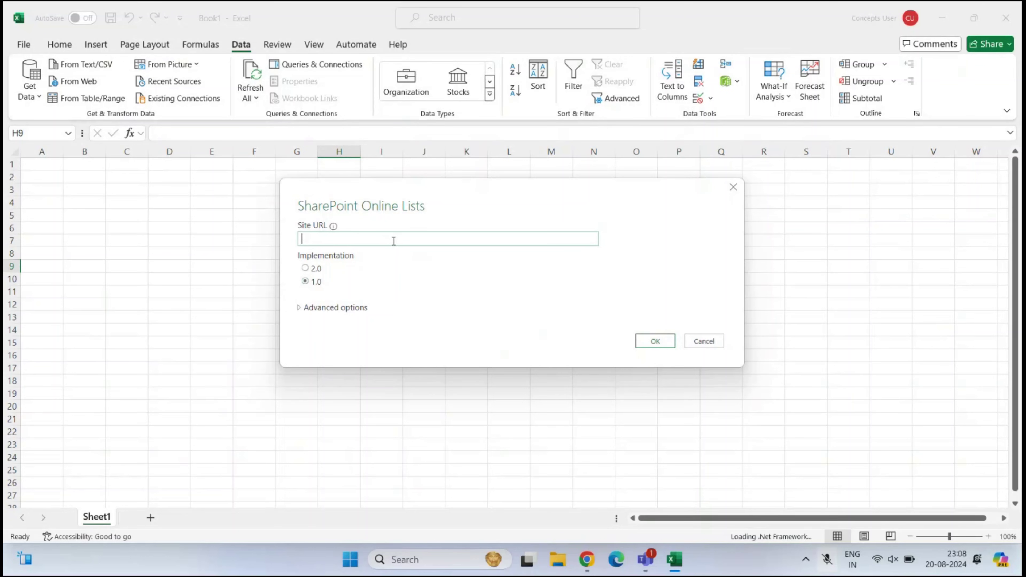
left_click(593, 567)
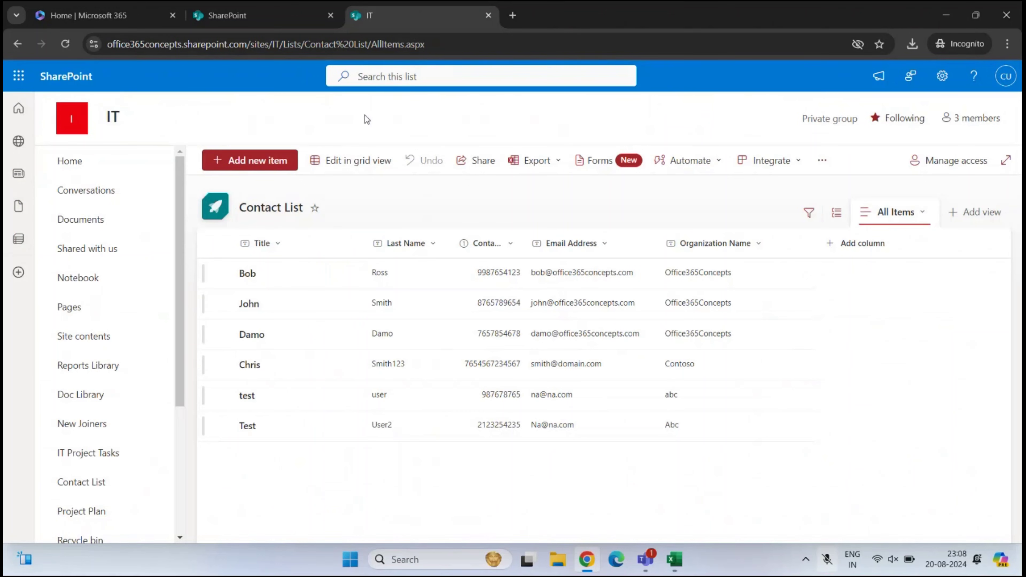
left_click(282, 43)
left_click(294, 44)
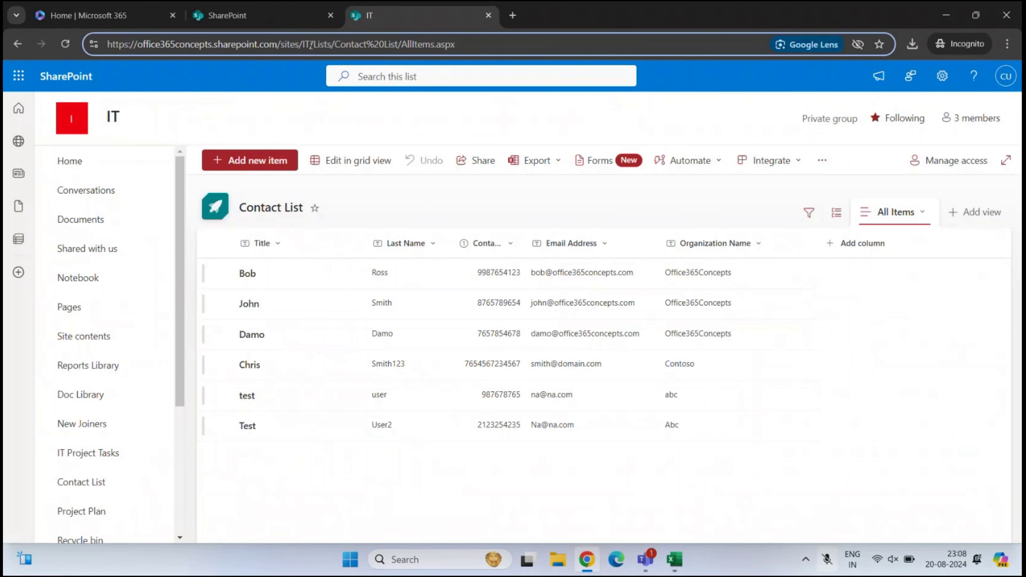
left_click_drag(311, 44, 106, 44)
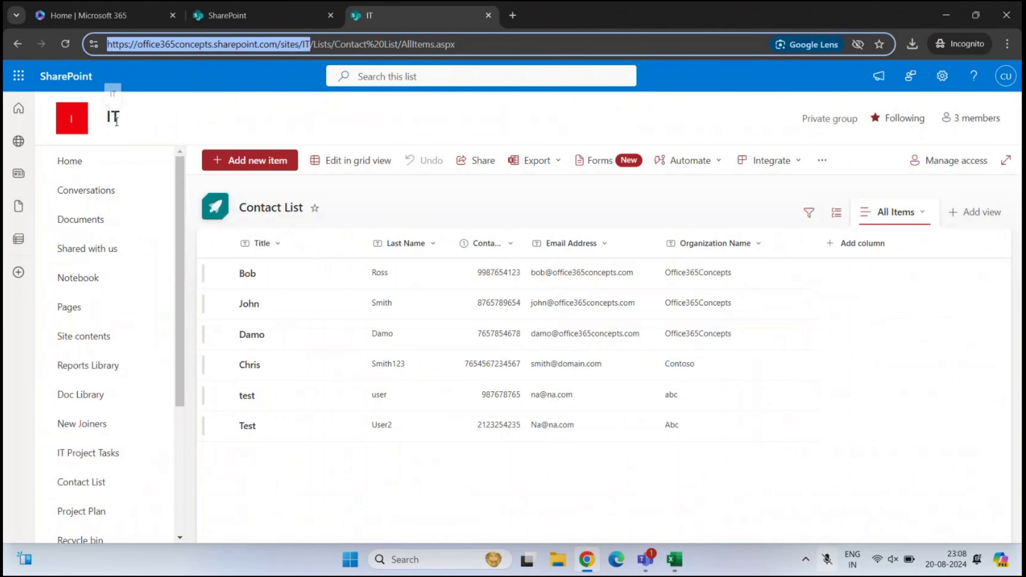
left_click_drag(309, 44, 49, 47)
key("ctrl+c")
left_click(680, 559)
Paste the IT site URL as the Site URL and choose Microsoft account authentication
key("ctrl+v")
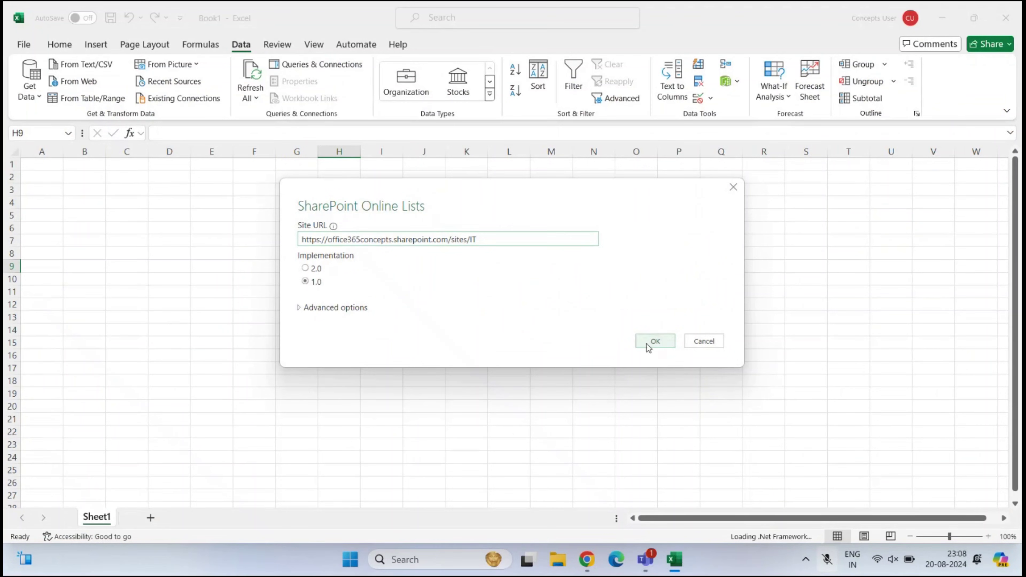
left_click(648, 343)
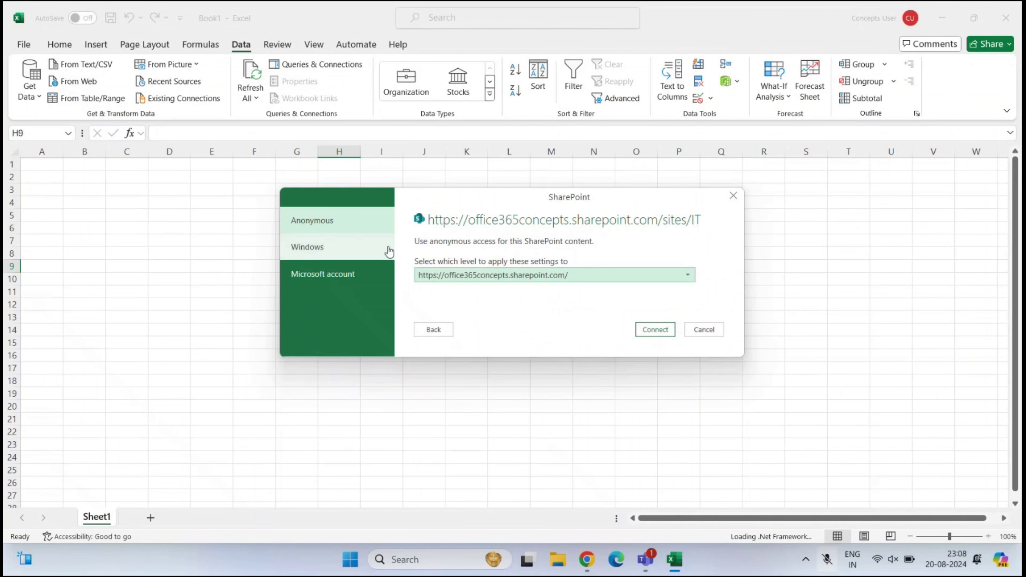
left_click(370, 274)
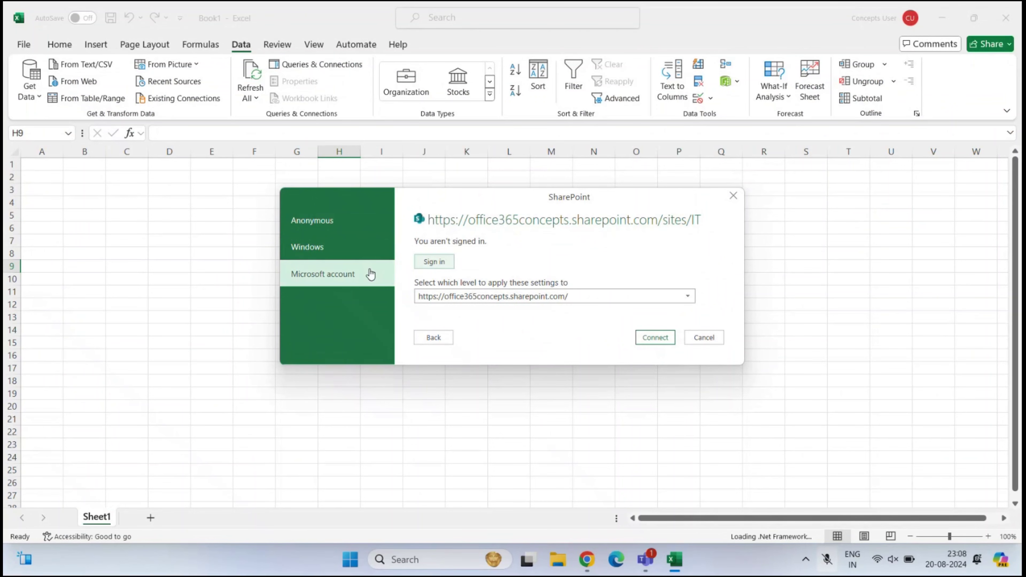
Sign in with the admin account's e-mail address and password
left_click(442, 263)
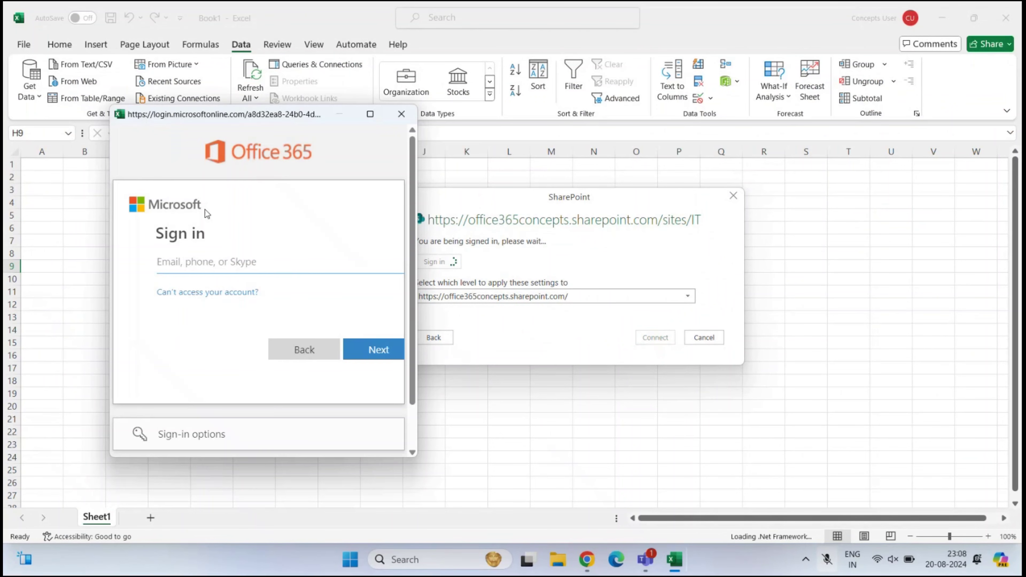
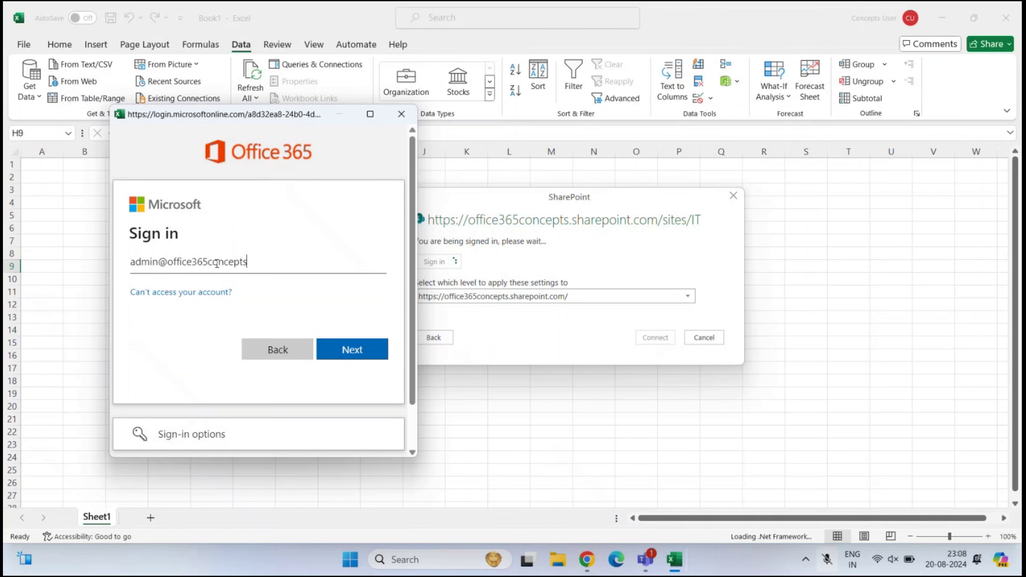
left_click(348, 353)
type("••••••••••")
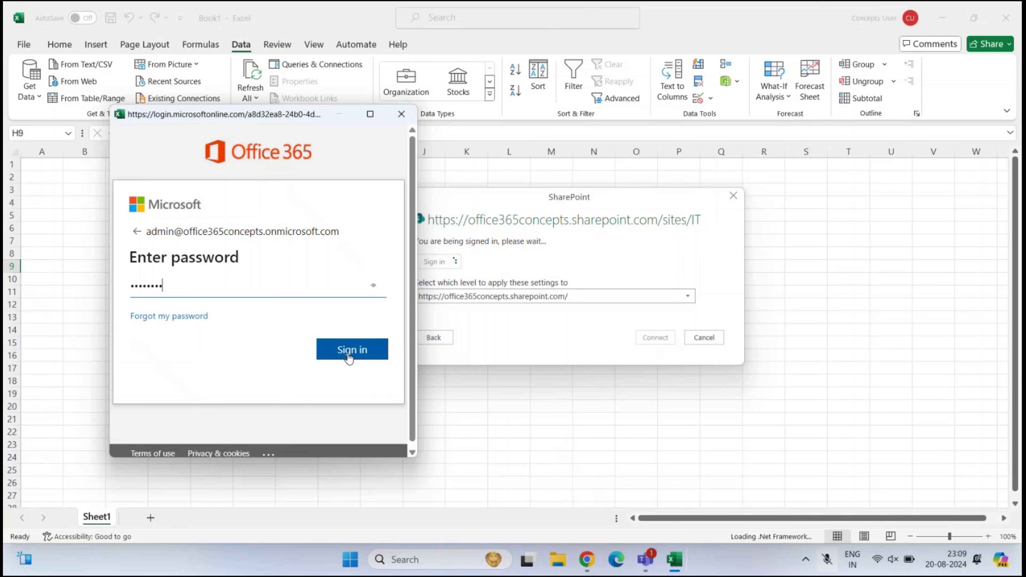
left_click(348, 352)
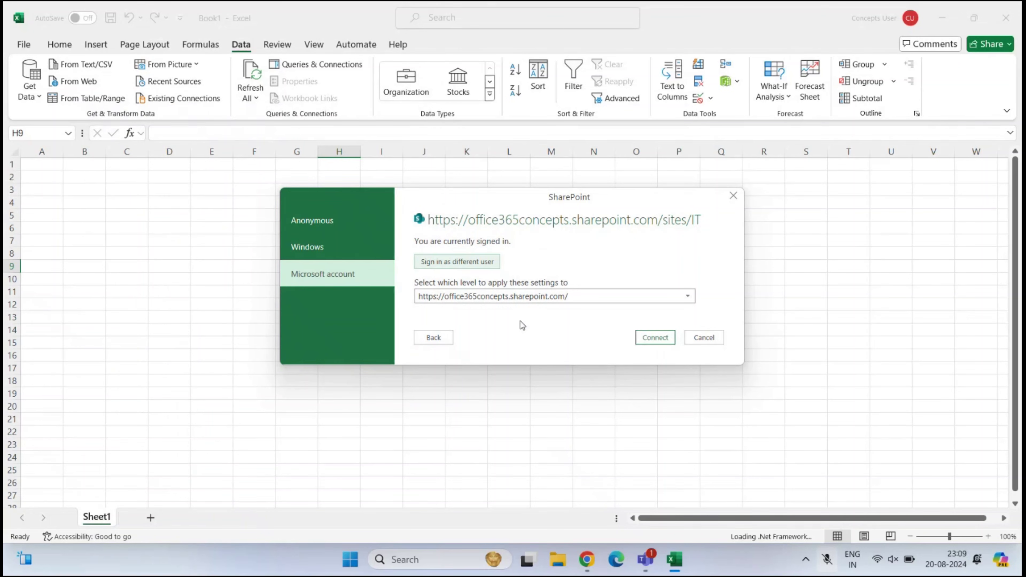
Connect to the site and preview the Doc Library and Reports Library tables in Navigator
left_click(653, 343)
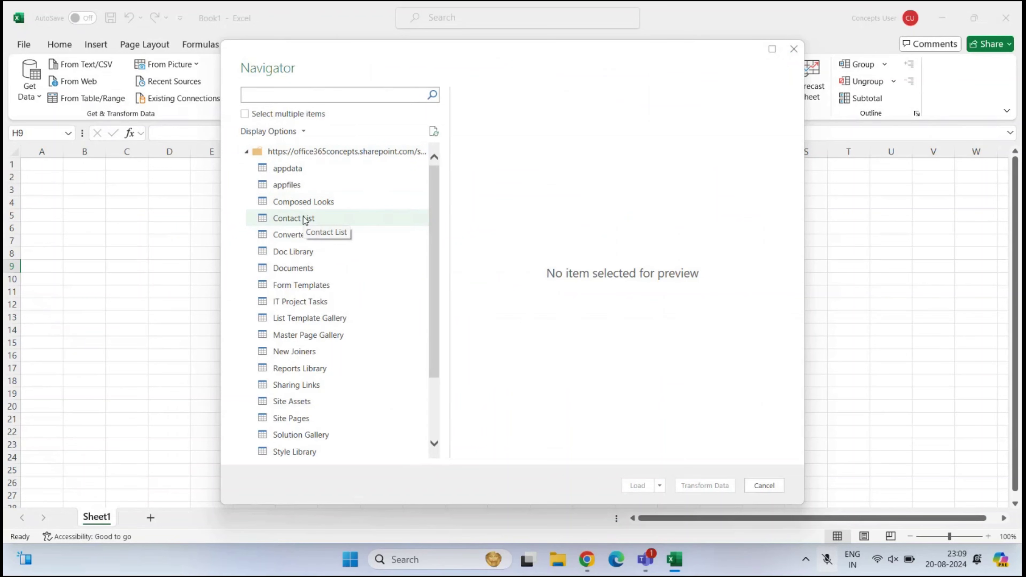
scroll(305, 220, "down", 1)
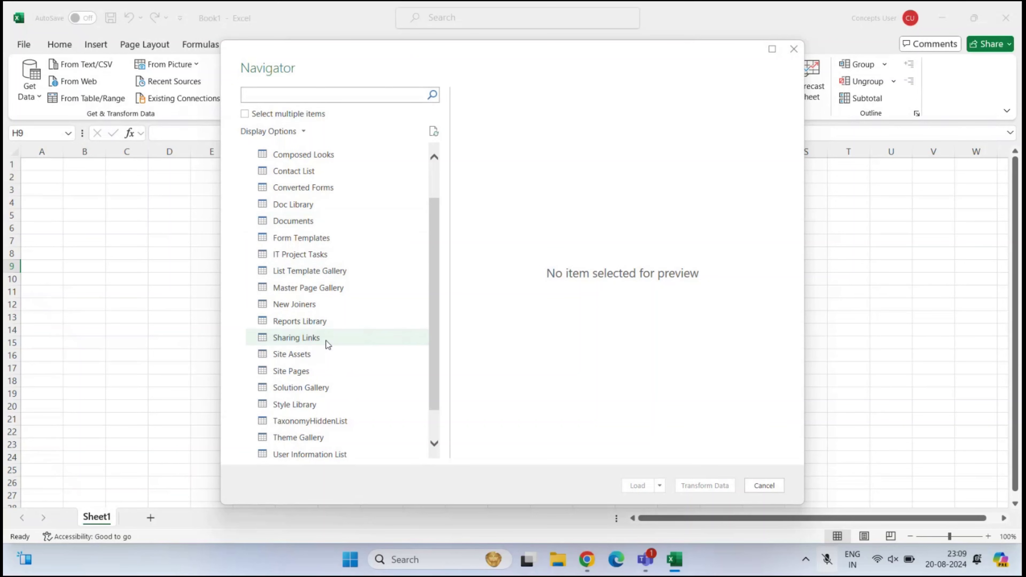
scroll(322, 236, "up", 1)
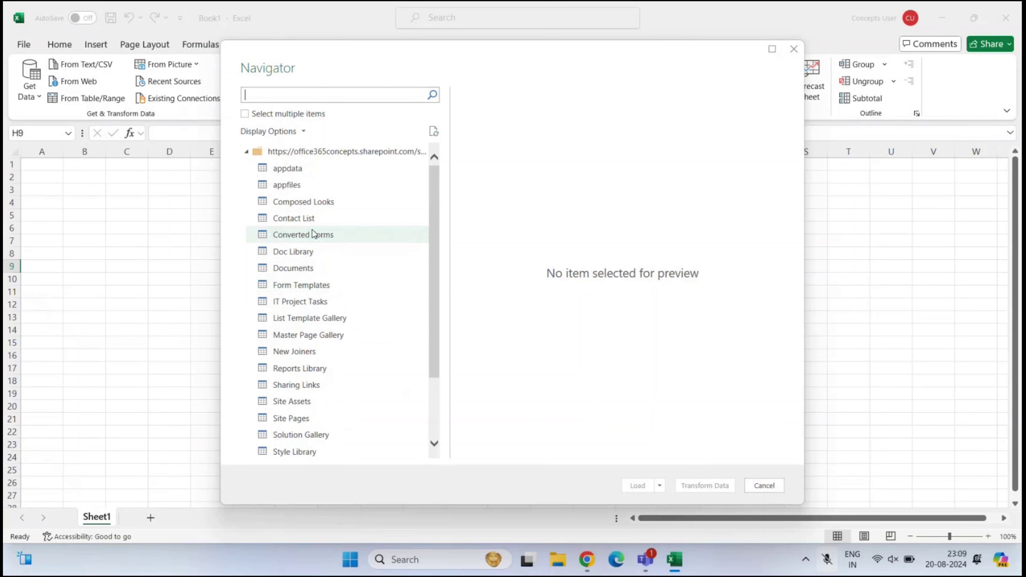
left_click(303, 255)
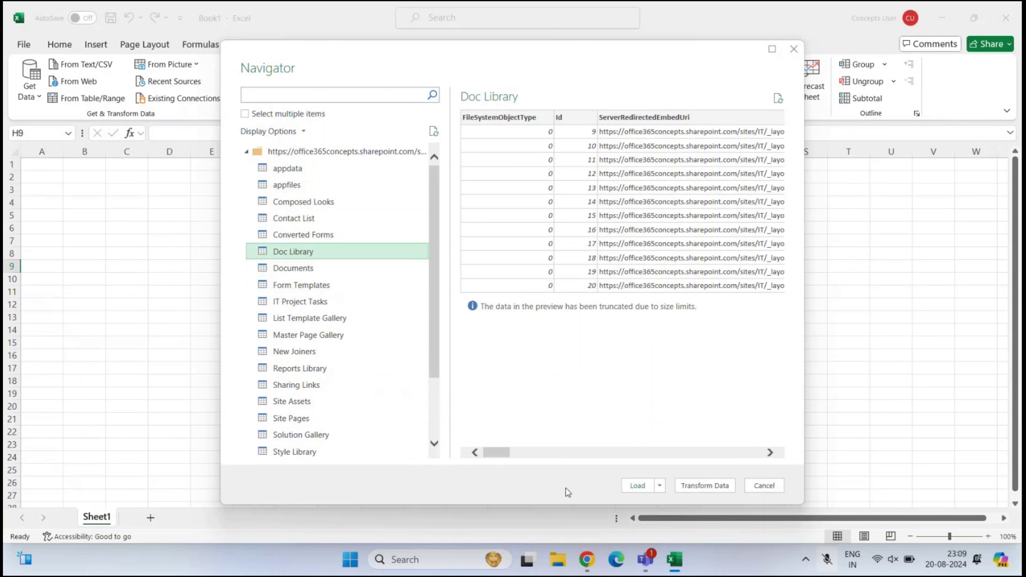
left_click_drag(496, 453, 596, 466)
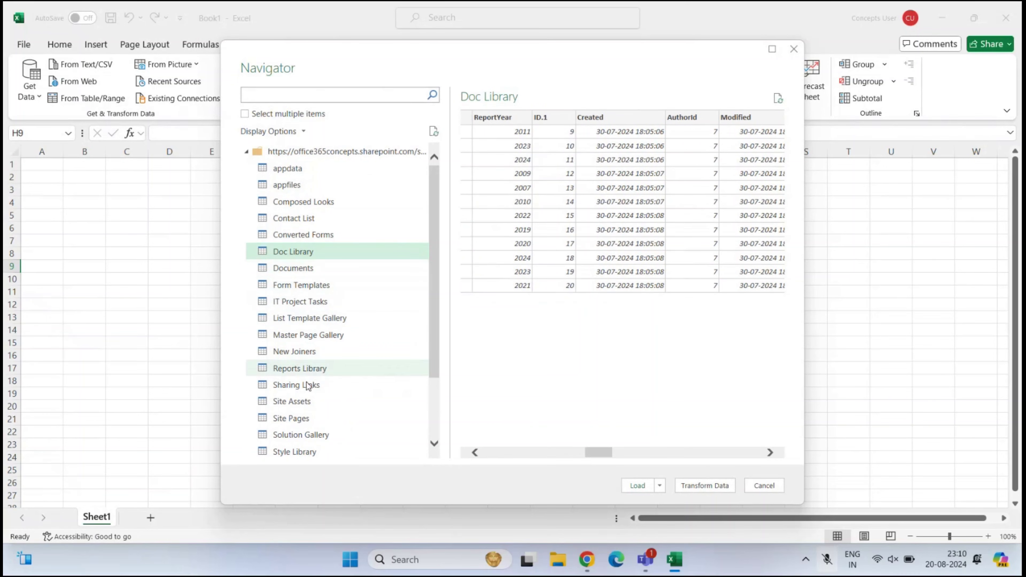
left_click(314, 368)
scroll(330, 331, "down", 2)
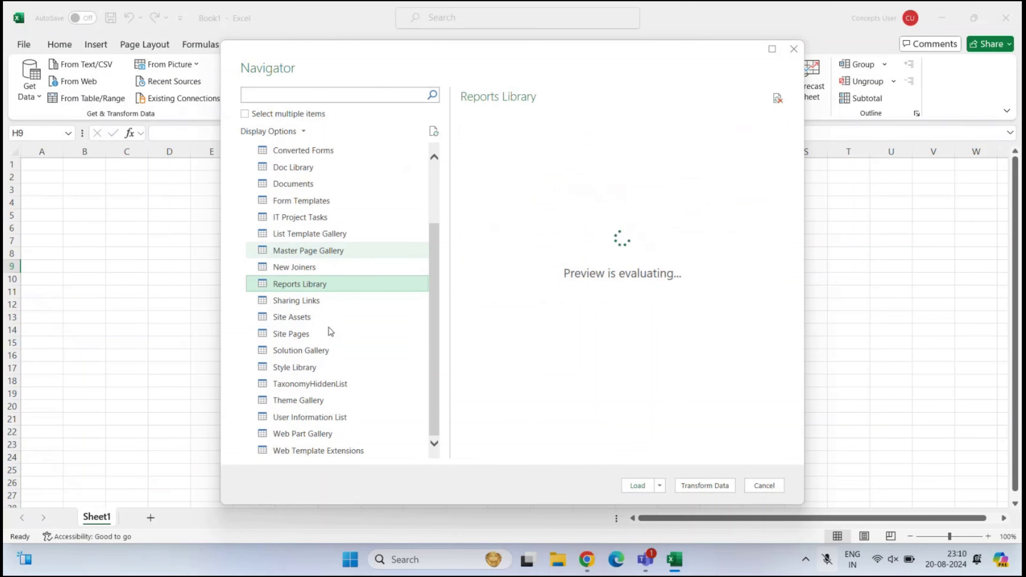
scroll(315, 313, "up", 3)
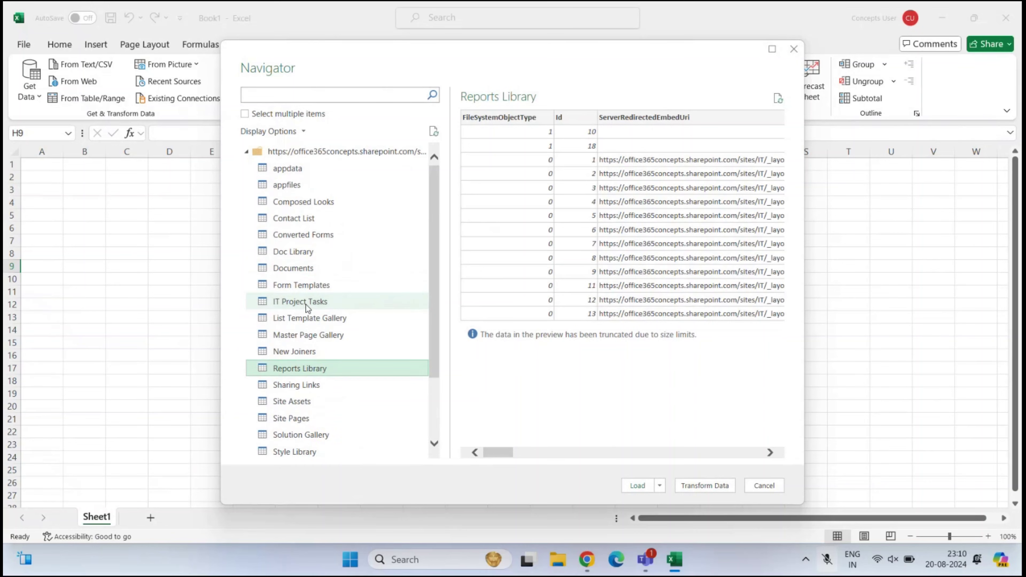
Preview Contact List in Navigator, scrolling across its name, number, e-mail and date columns
left_click(293, 223)
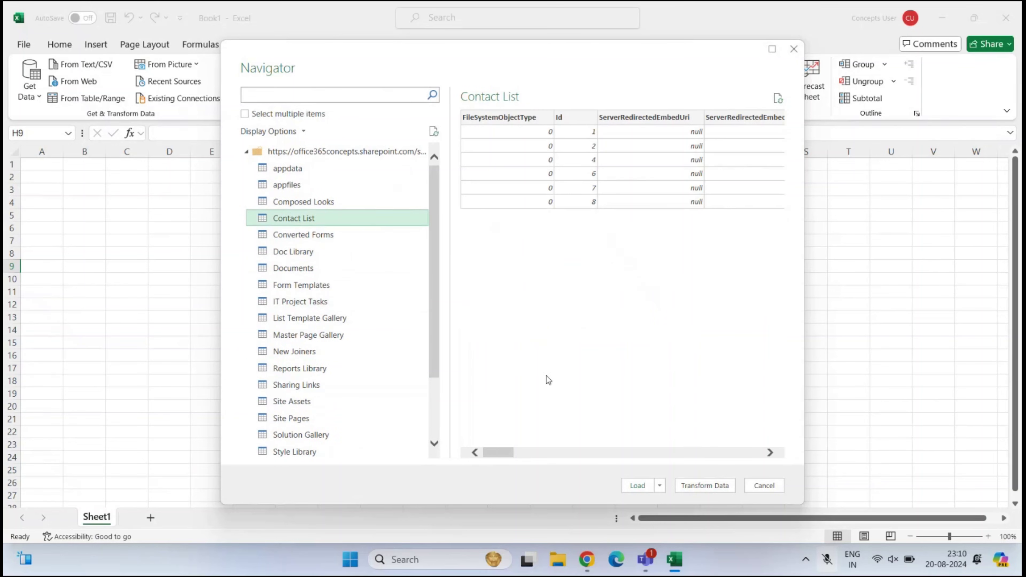
left_click_drag(502, 453, 577, 458)
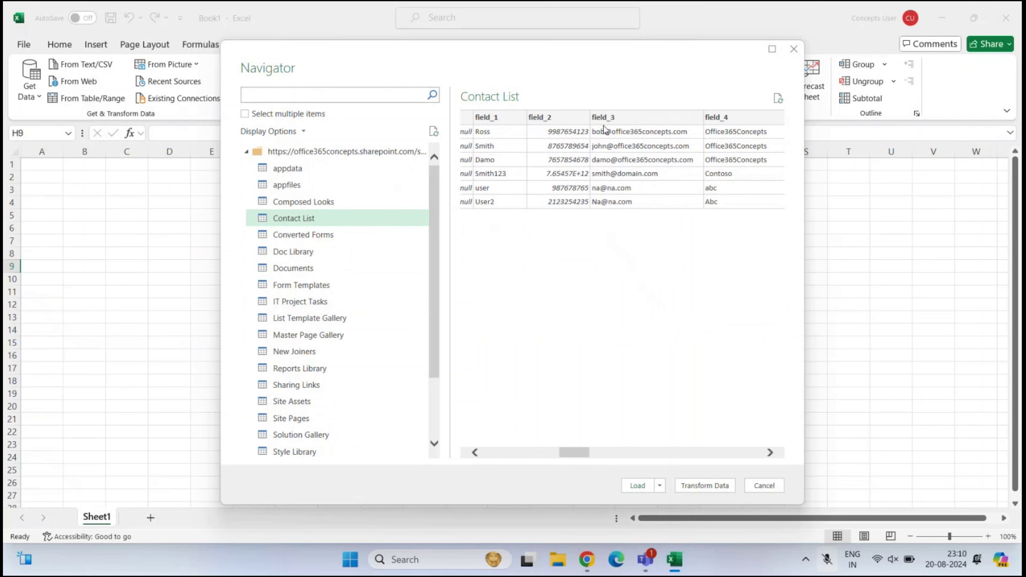
left_click_drag(574, 453, 620, 452)
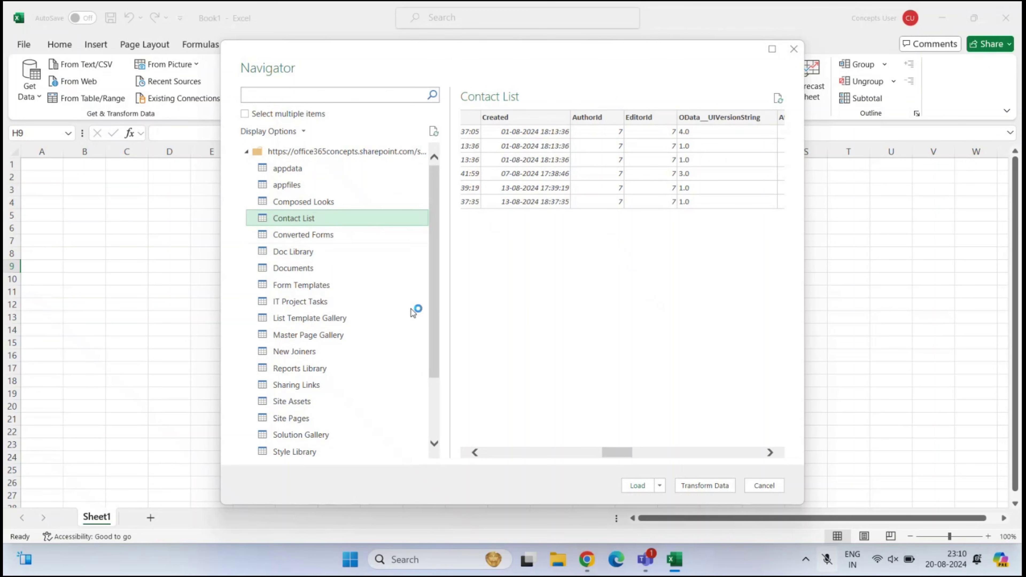
Load Contact List as table Contact_List on a new sheet and review its columns
left_click(636, 485)
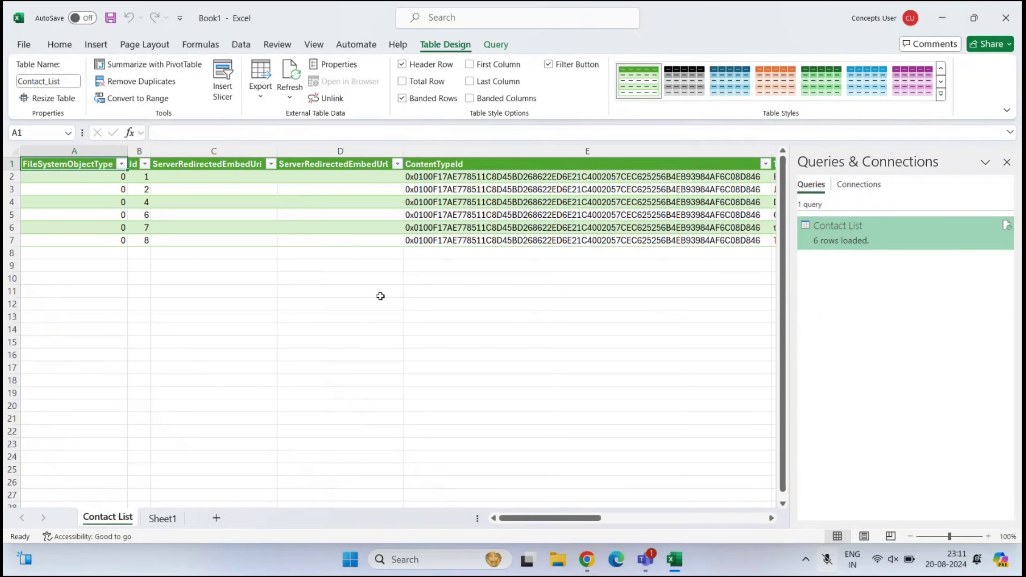
scroll(380, 296, "right", 5)
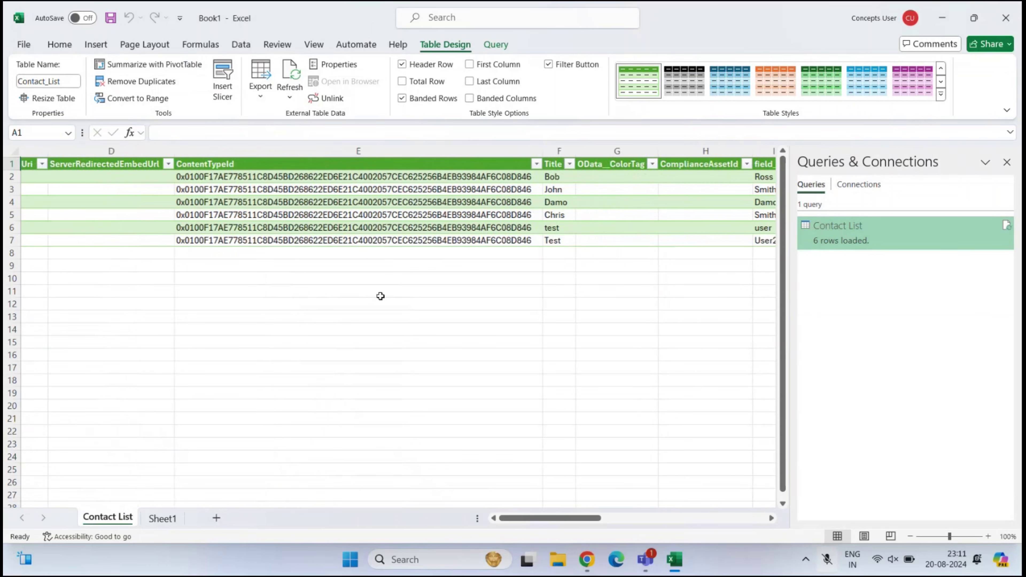
scroll(380, 296, "left", 5)
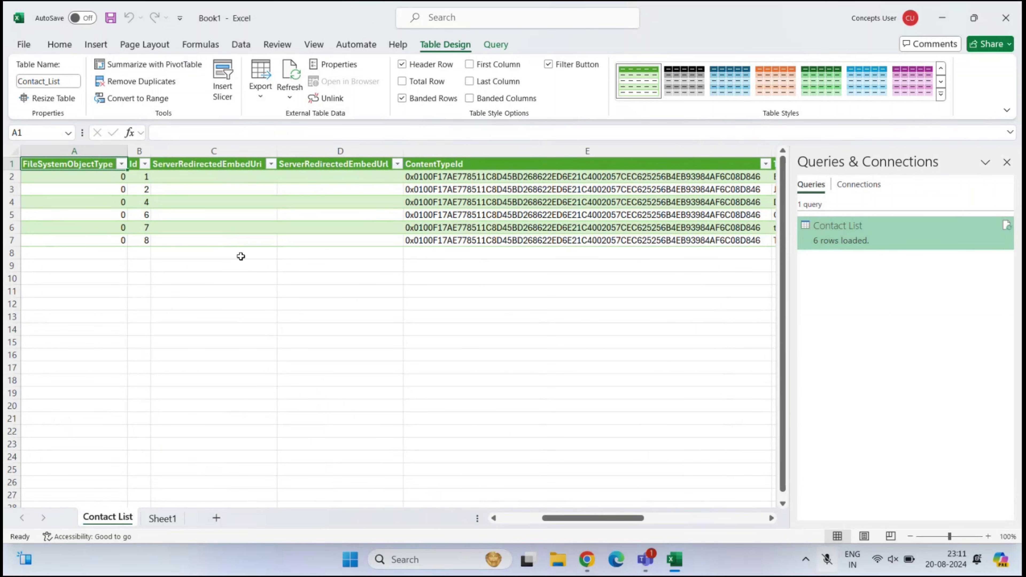
scroll(472, 257, "right", 4)
scroll(472, 257, "right", 5)
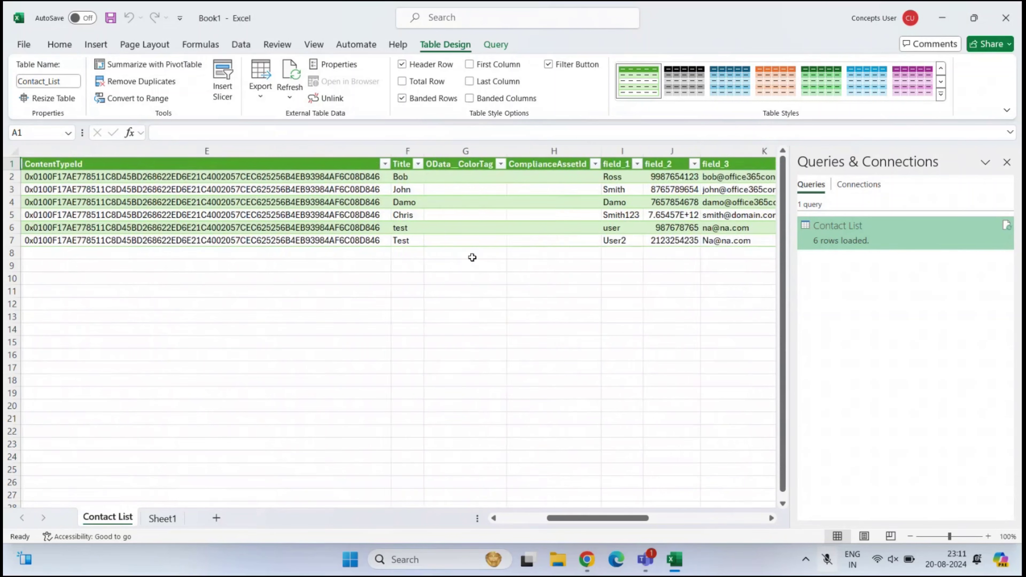
scroll(472, 257, "right", 1)
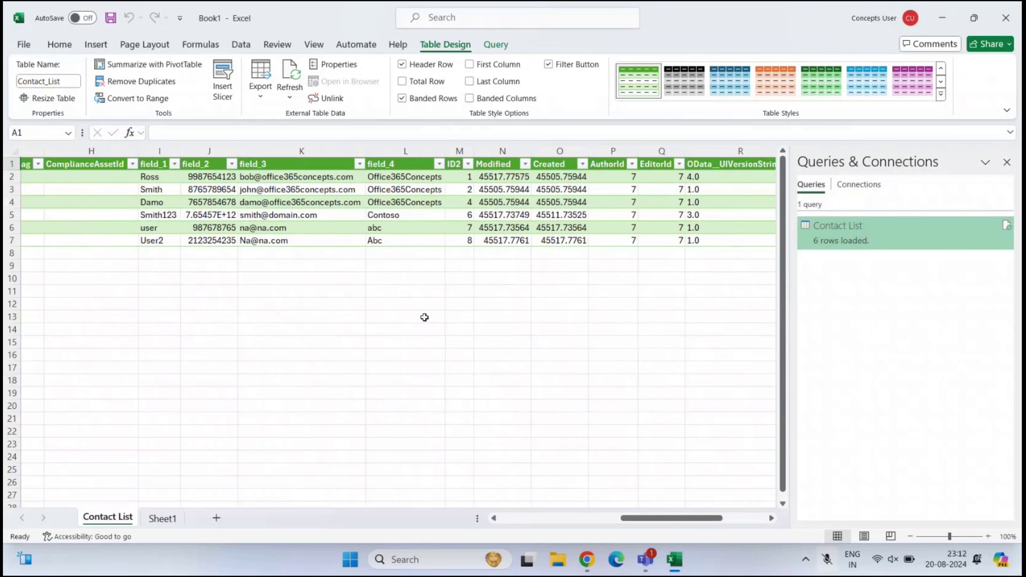
In grid view, add a new Contact List row with Title 'test'
left_click(587, 559)
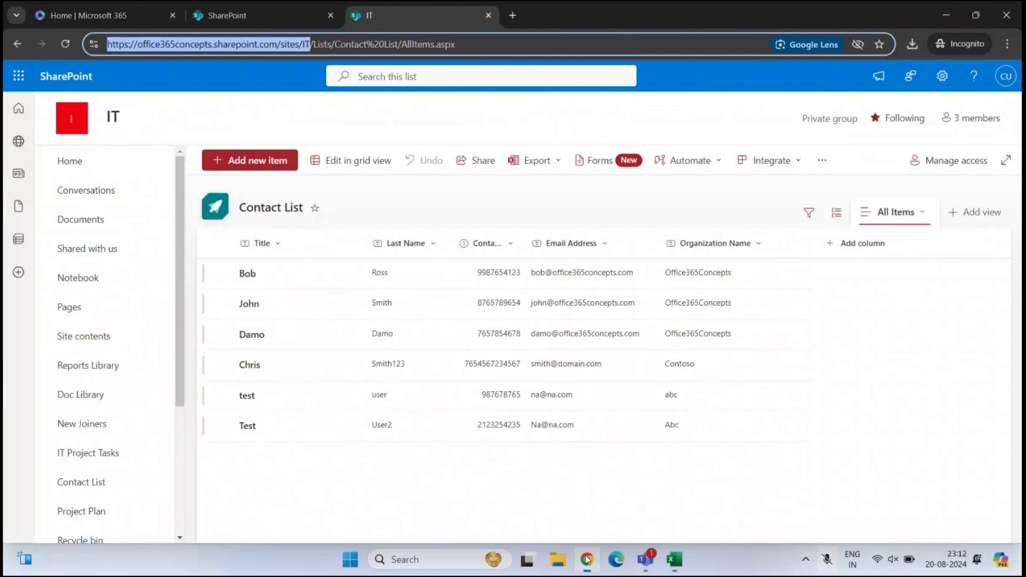
left_click(348, 162)
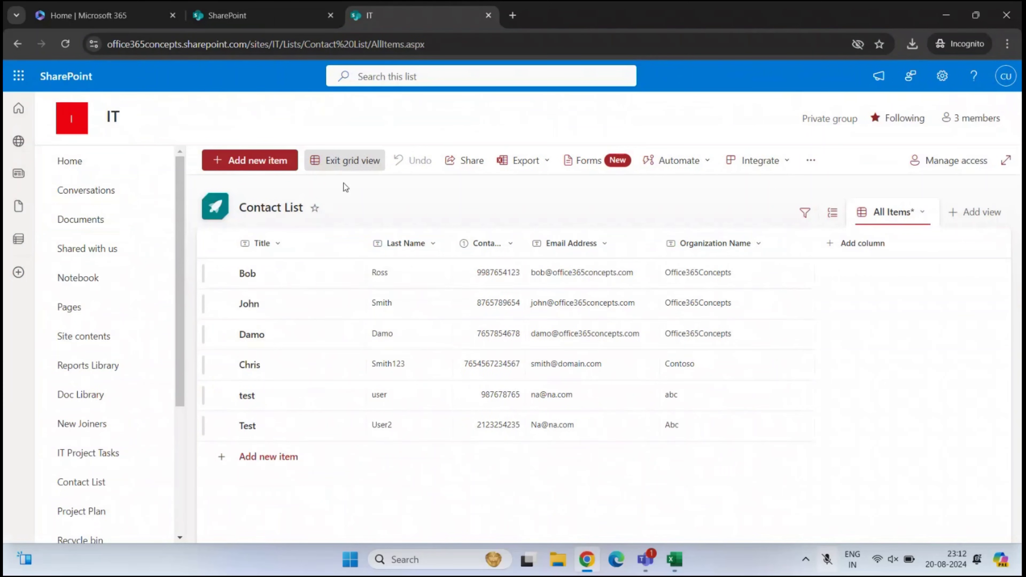
left_click(277, 453)
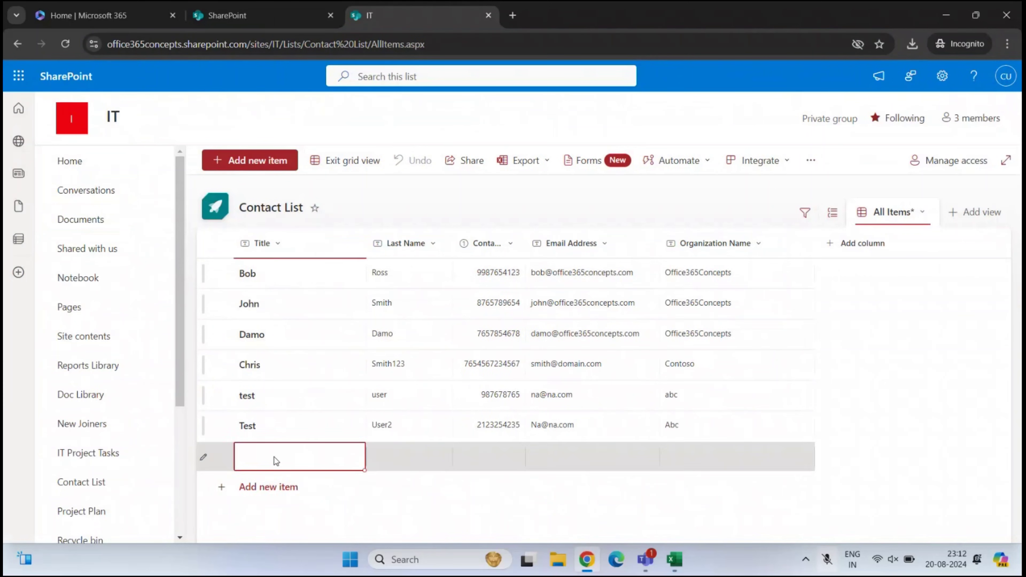
left_click(274, 456)
type("test")
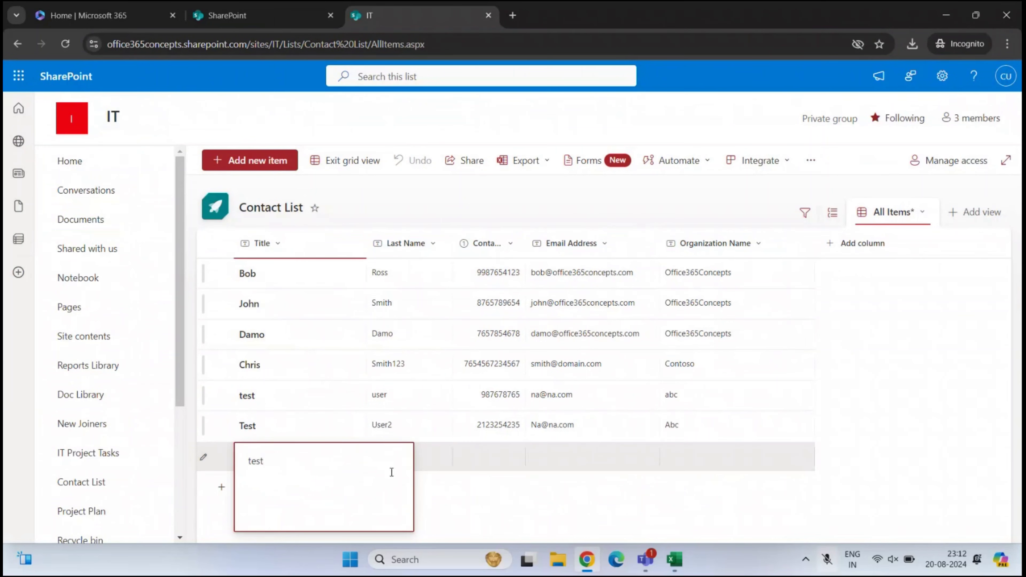
left_click(413, 470)
Fill Last Name 'excel', a contact number, an e-mail and Organization 'test', then exit grid view
left_click(395, 452)
type("excel")
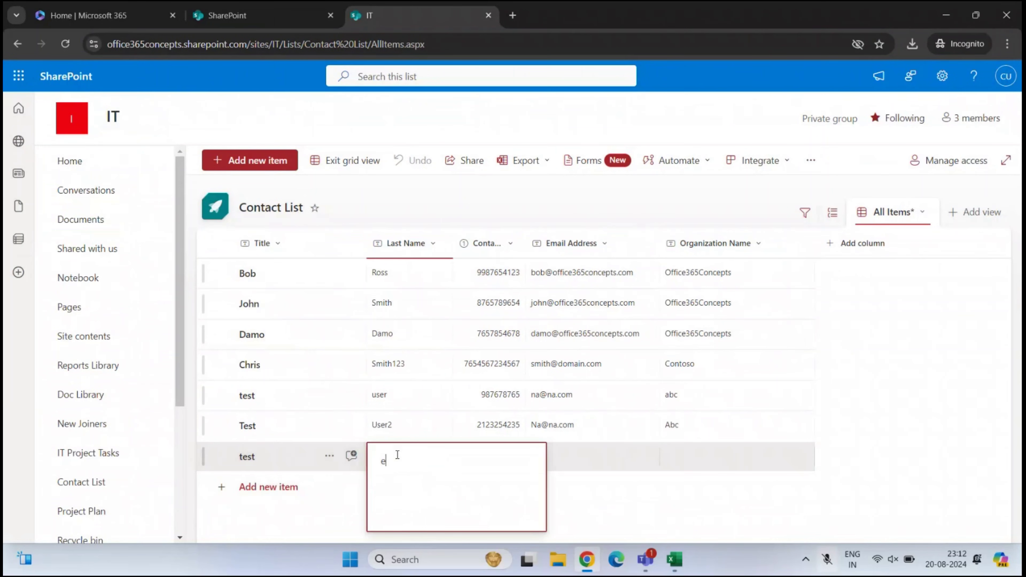
left_click(495, 456)
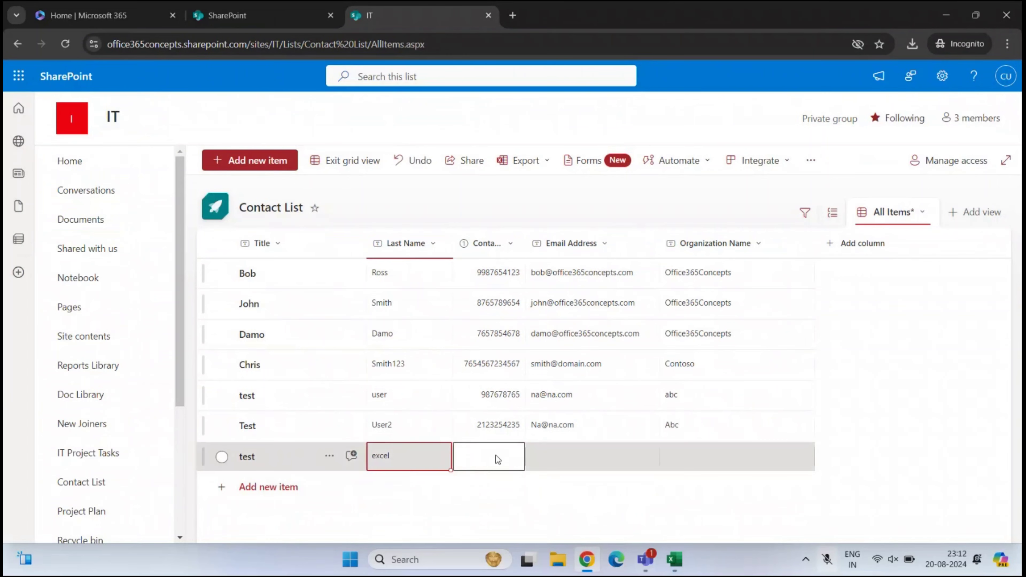
type("3456")
left_click(559, 455)
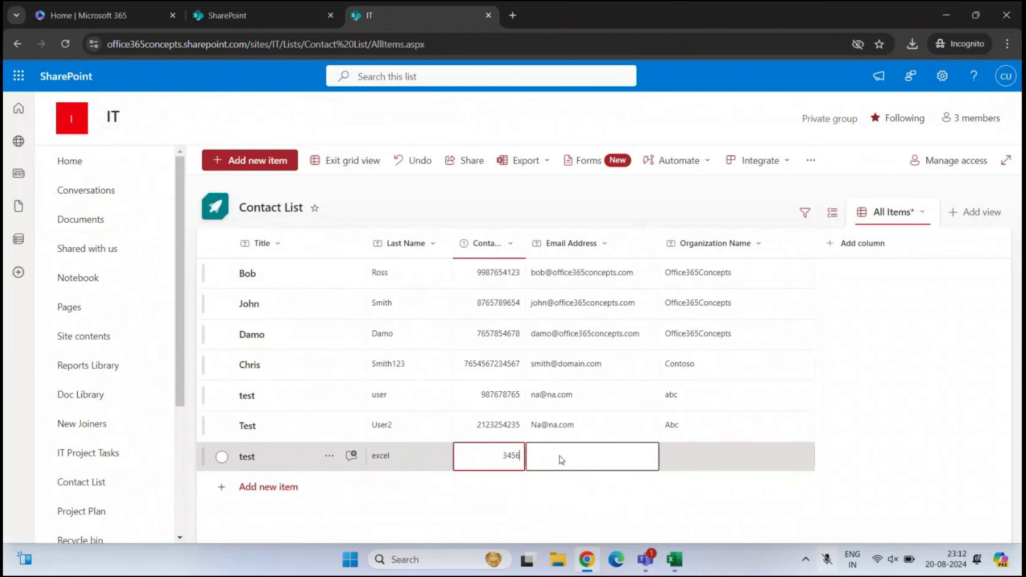
left_click(563, 457)
type("na@")
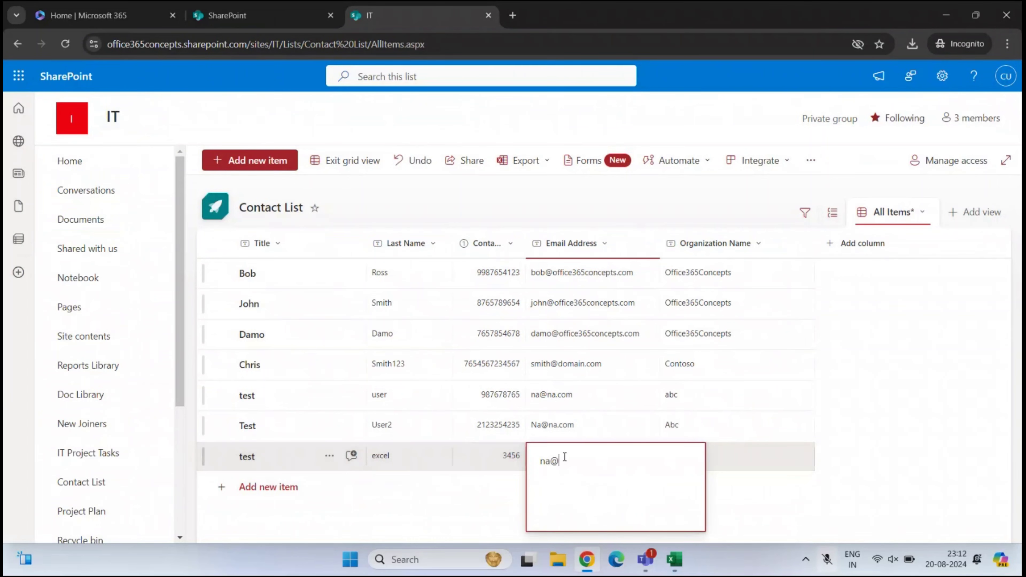
type("na.com")
left_click(723, 459)
left_click(707, 461)
type("test")
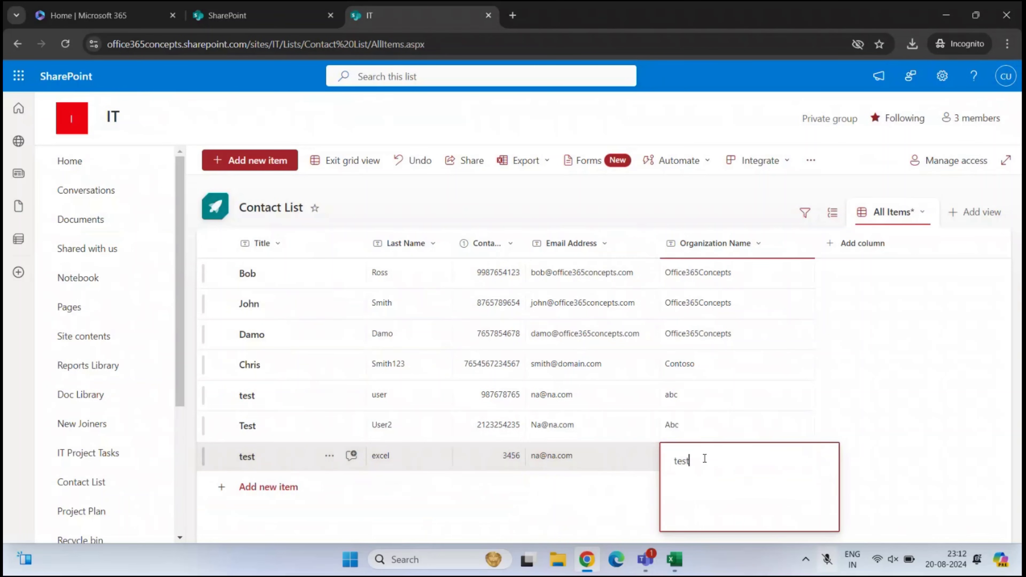
left_click(345, 160)
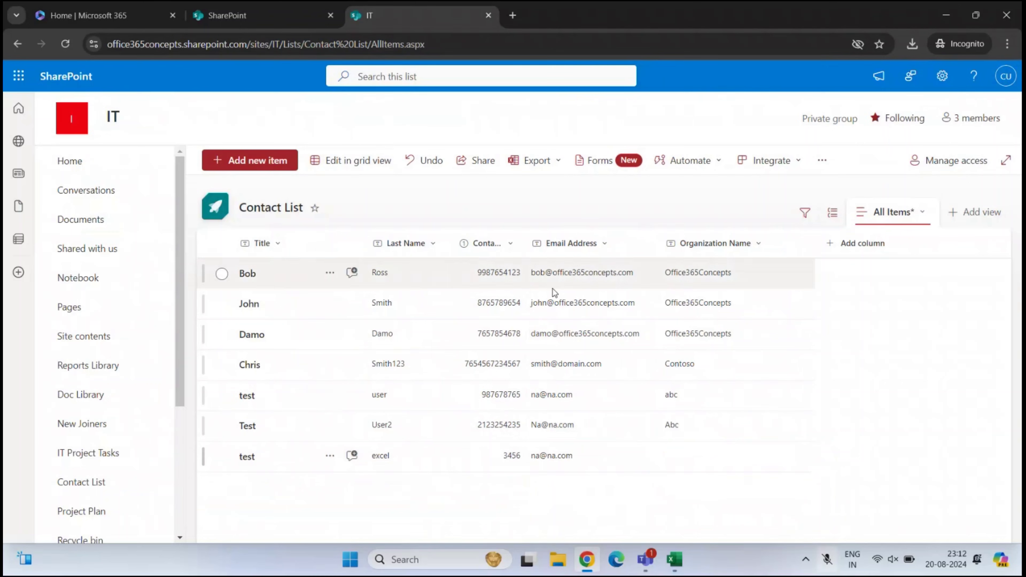
Refresh the Contact_List query so the new test excel entry appears as row 8
left_click(673, 559)
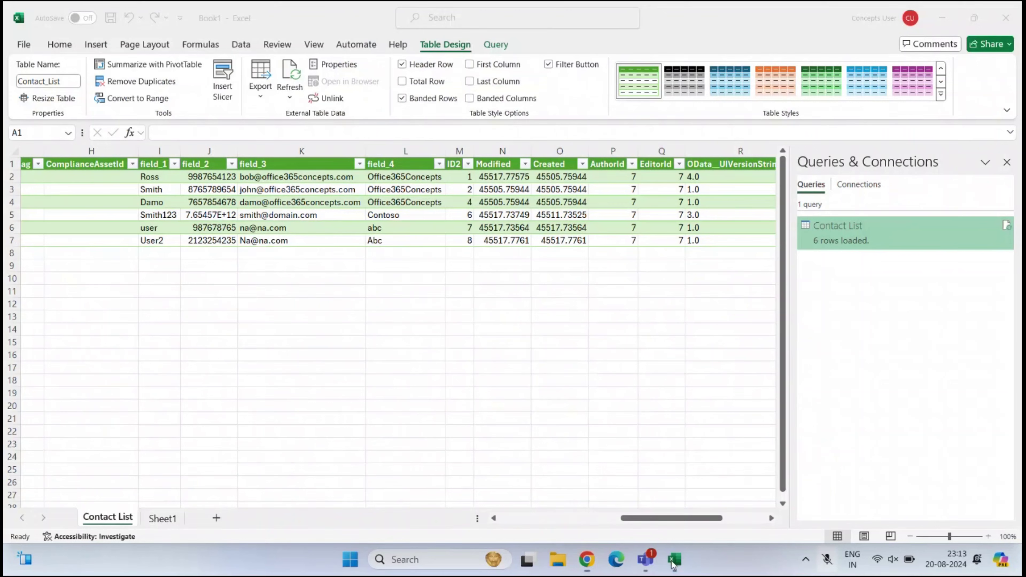
left_click(289, 76)
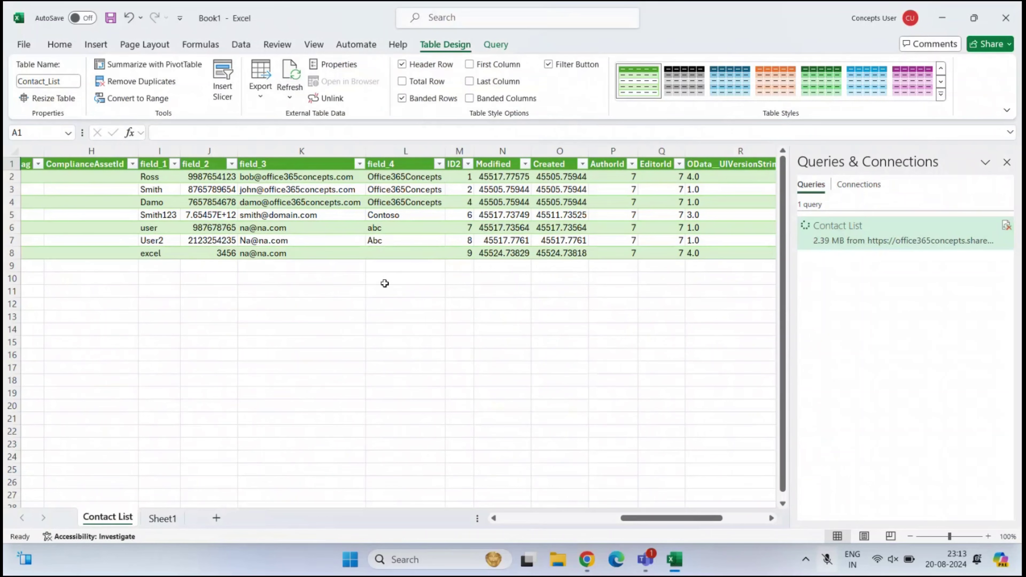
left_click_drag(678, 521, 644, 523)
left_click_drag(212, 254, 435, 259)
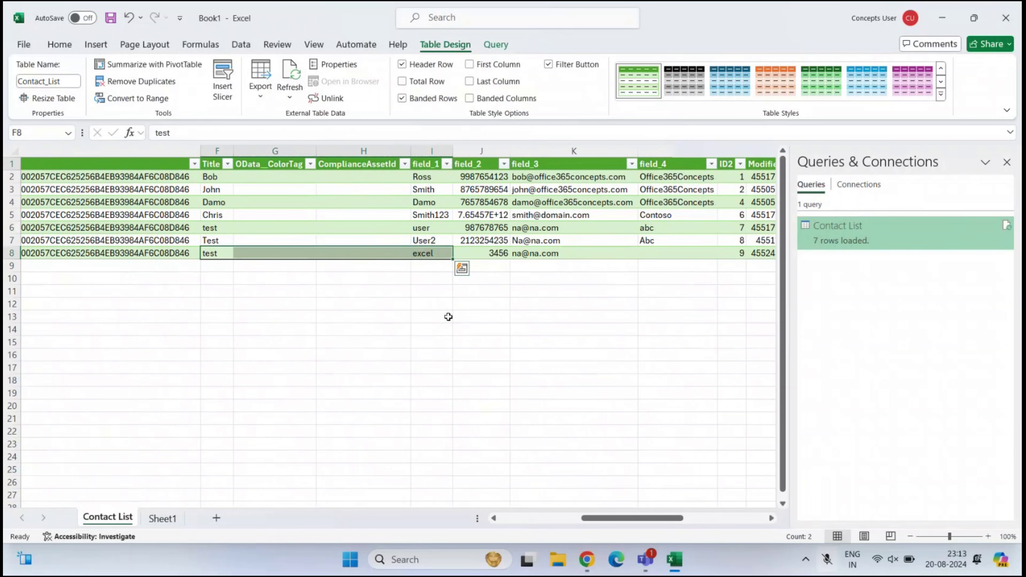
left_click(335, 334)
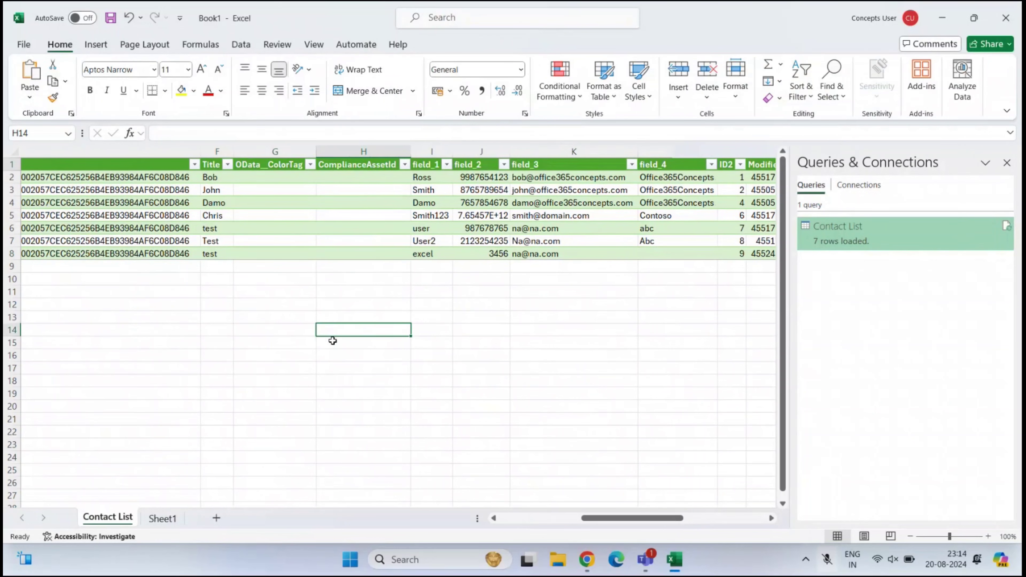